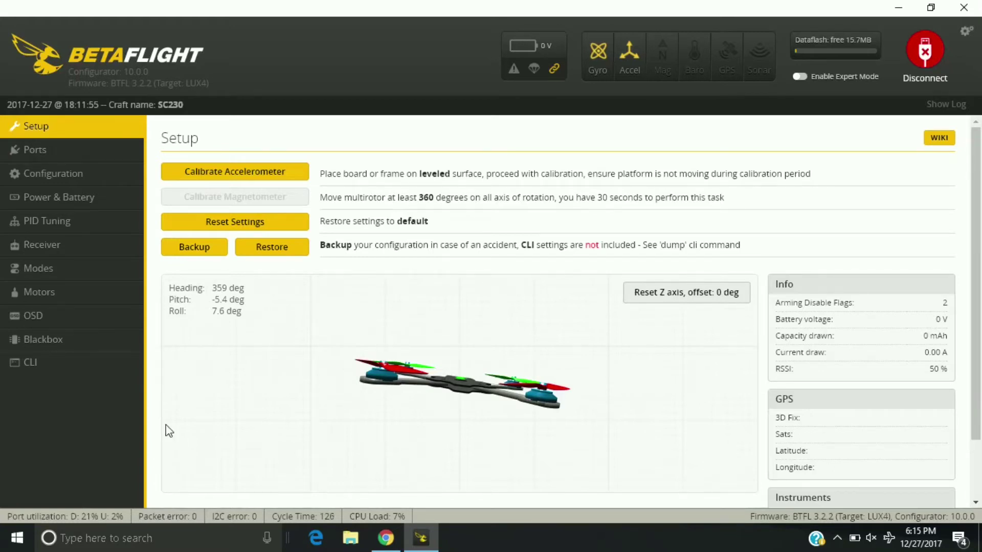
# Open the command-line interface and run "resource list" to print the pin and DMA assignments
pyautogui.click(79, 365)
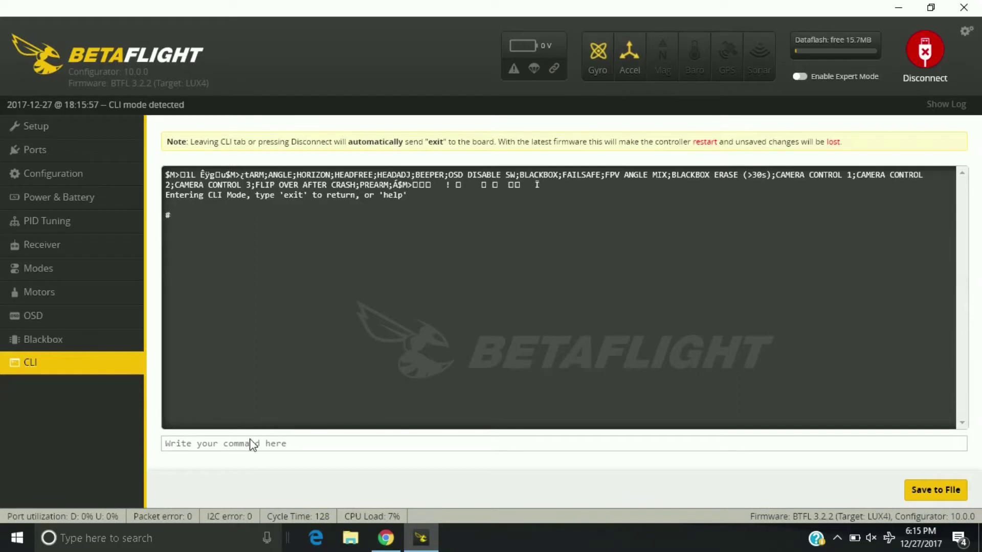
pyautogui.write('resource lis')
pyautogui.press('BackSpace')
pyautogui.press('BackSpace')
pyautogui.press('BackSpace')
pyautogui.press('BackSpace')
pyautogui.write('list')
pyautogui.press('Return')
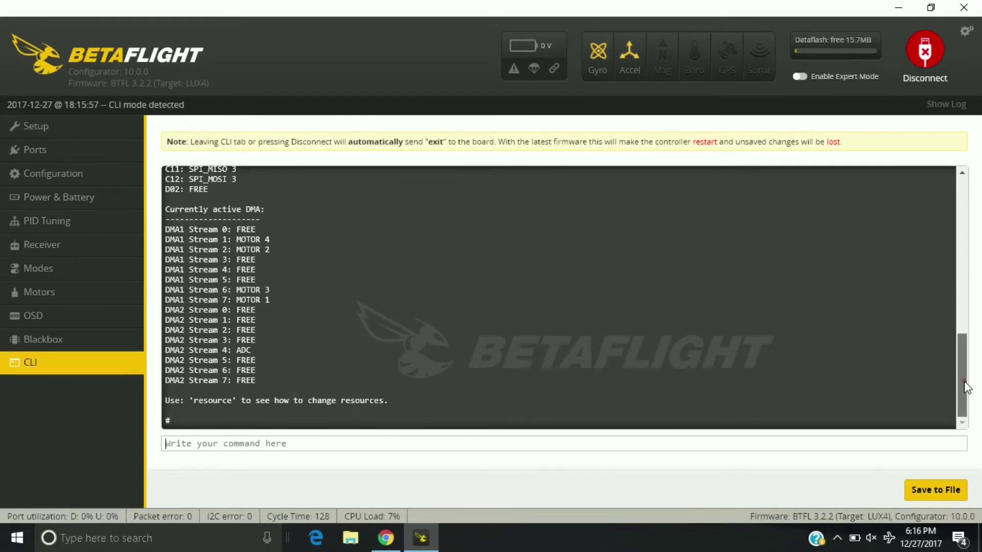
# Examine the pin assignments in the resource listing, especially the pins used by motors 1 to 4
pyautogui.scroll(7, 951, 327)
pyautogui.scroll(3, 948, 261)
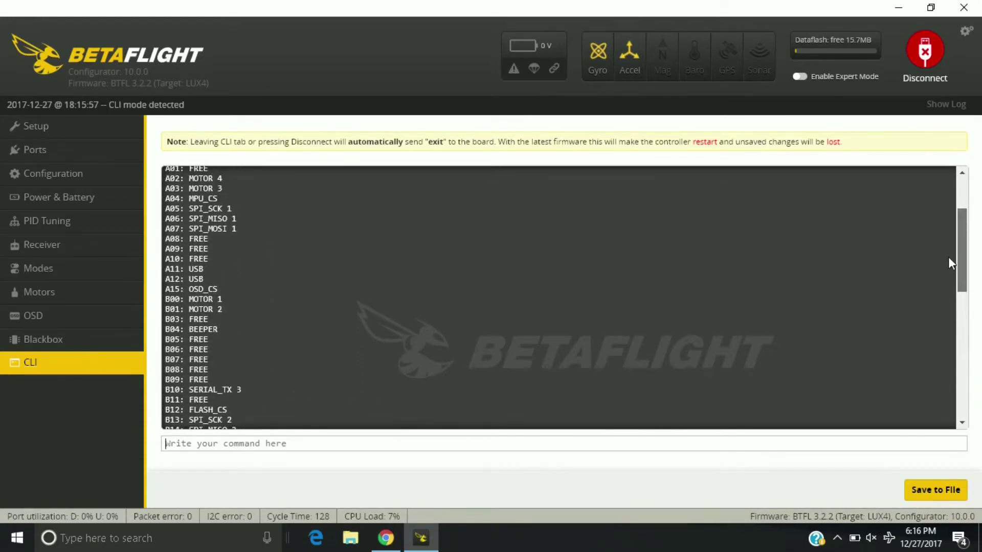
pyautogui.scroll(1, 951, 246)
pyautogui.scroll(-1, 951, 244)
pyautogui.scroll(-1, 950, 249)
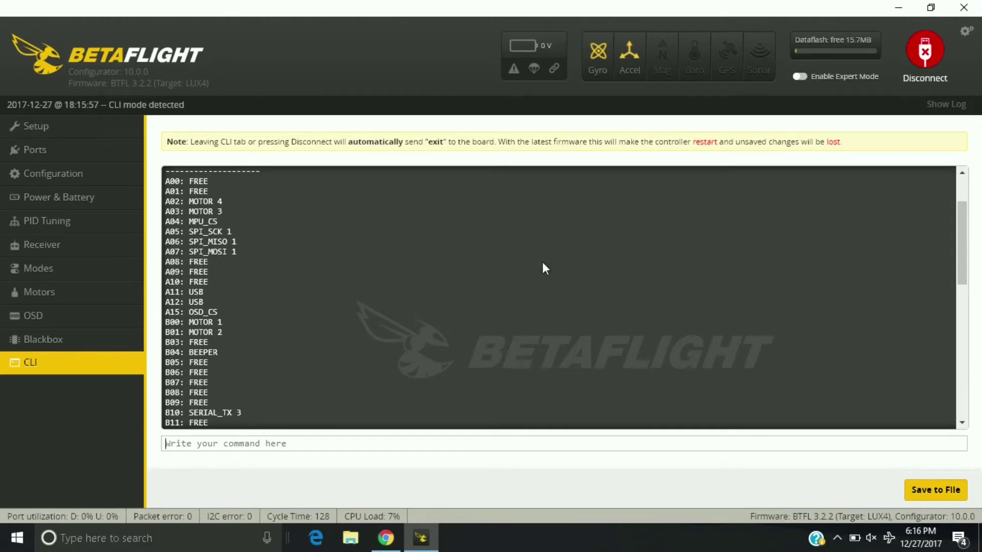
pyautogui.moveTo(955, 242); pyautogui.dragTo(959, 267)
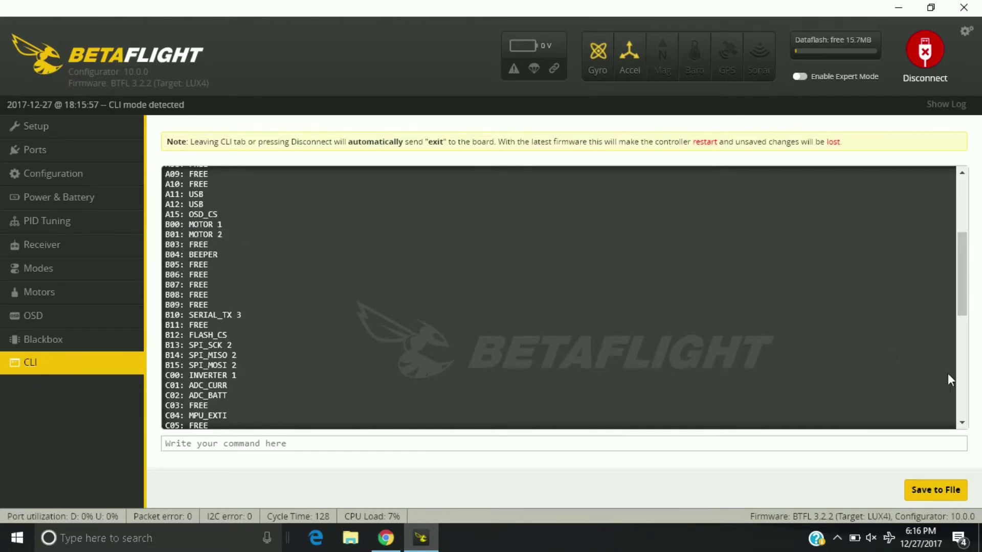
pyautogui.moveTo(959, 293); pyautogui.dragTo(954, 265)
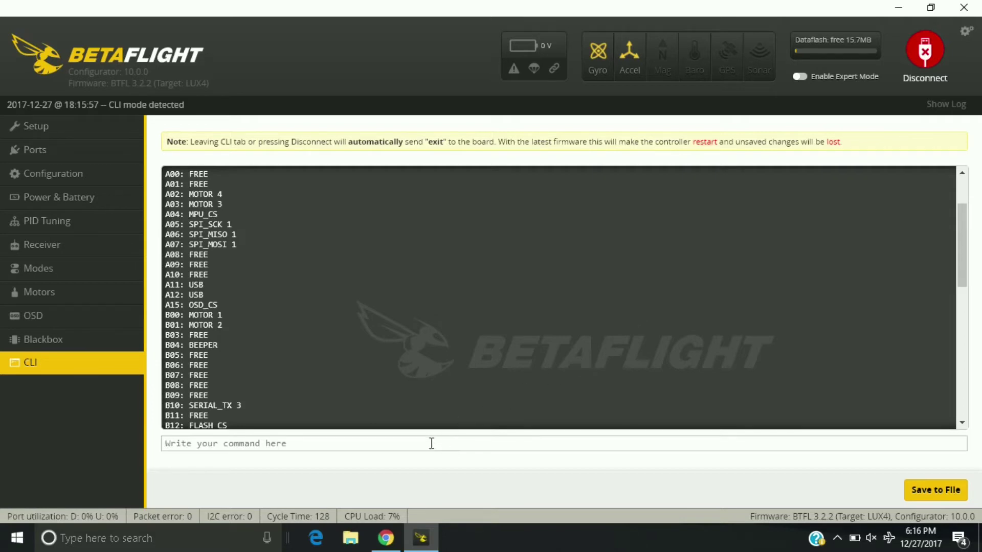
# Free the pins of motors 1 and 2 by setting each motor resource to none
pyautogui.write('resource')
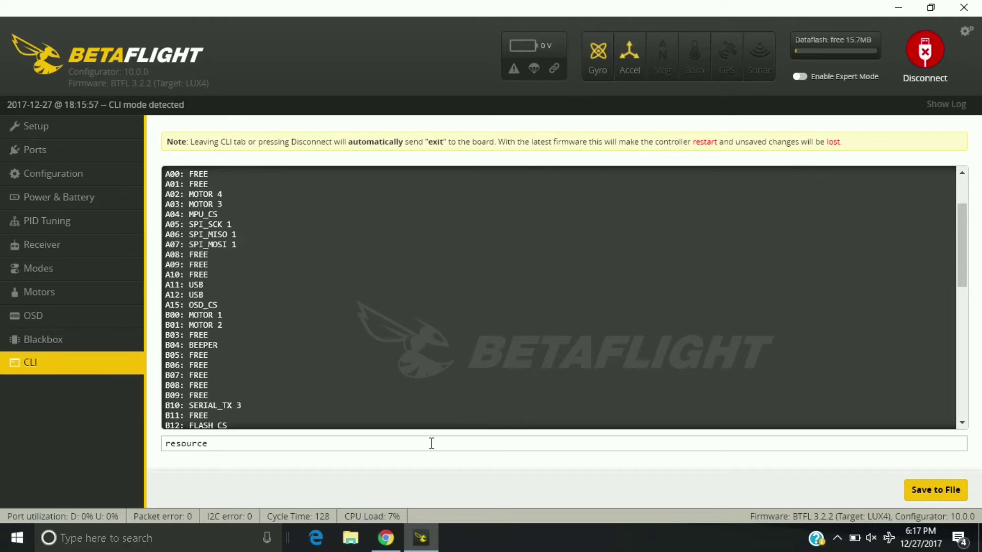
pyautogui.write(' motor 1 none')
pyautogui.press('Return')
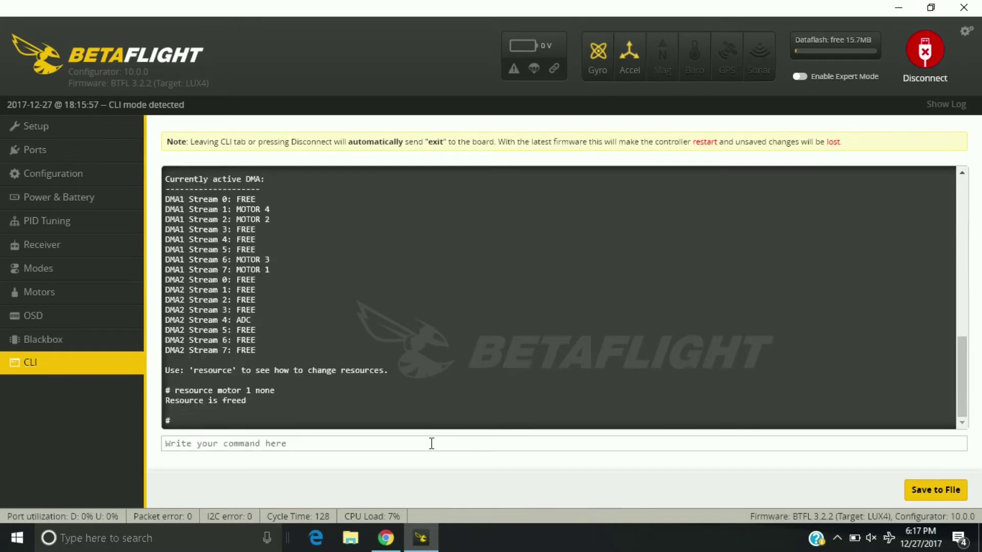
pyautogui.write('resou')
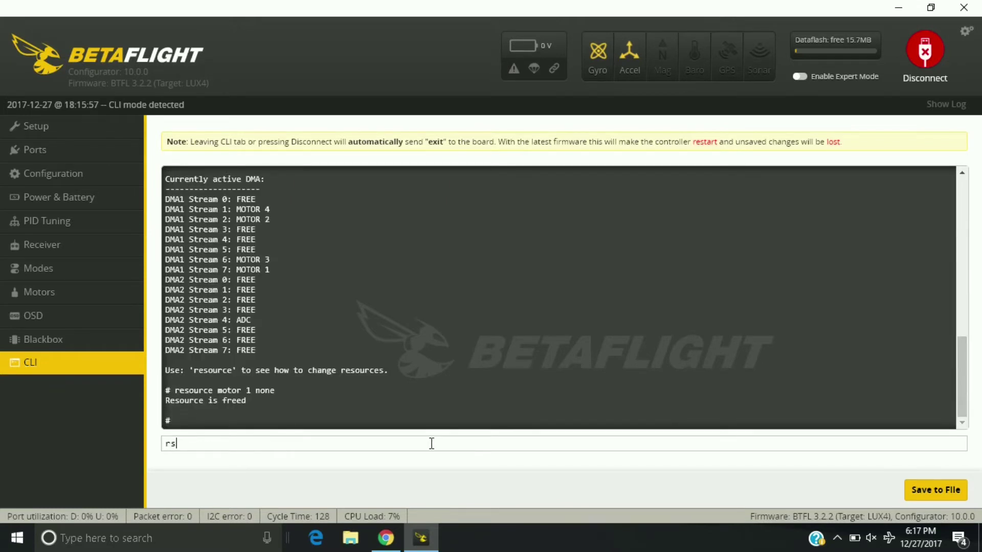
pyautogui.write('rce moto')
pyautogui.write('r 2 non')
pyautogui.write('e')
pyautogui.press('Return')
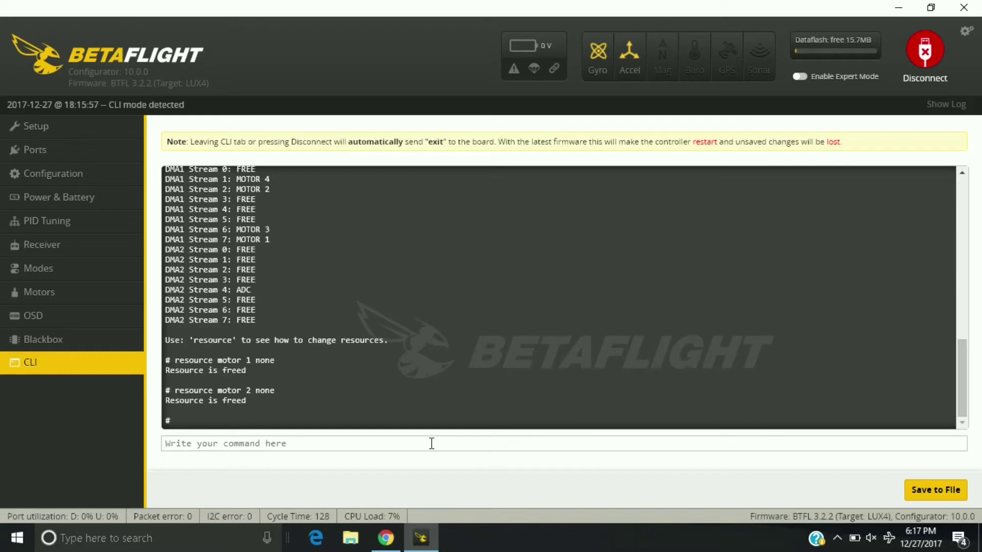
# Set the resources of motors 3 and 4 to none and save the configuration to the flight controller
pyautogui.write('resource')
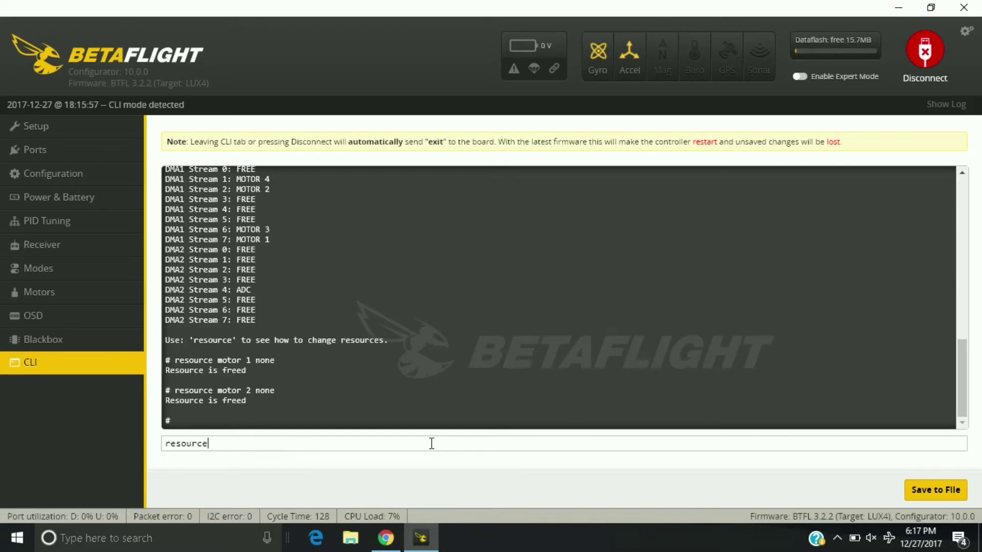
pyautogui.write(' motor 3 none')
pyautogui.press('Return')
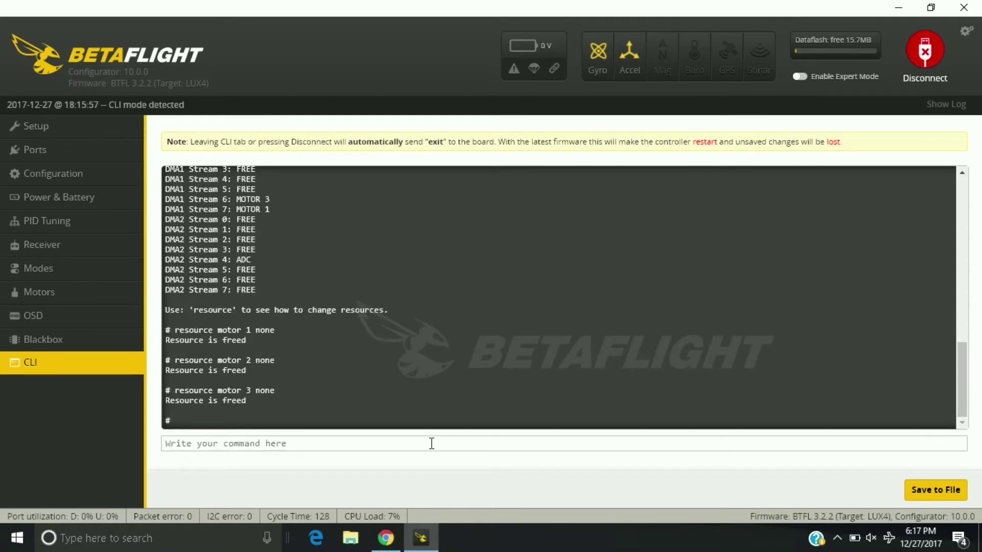
pyautogui.write('resource m')
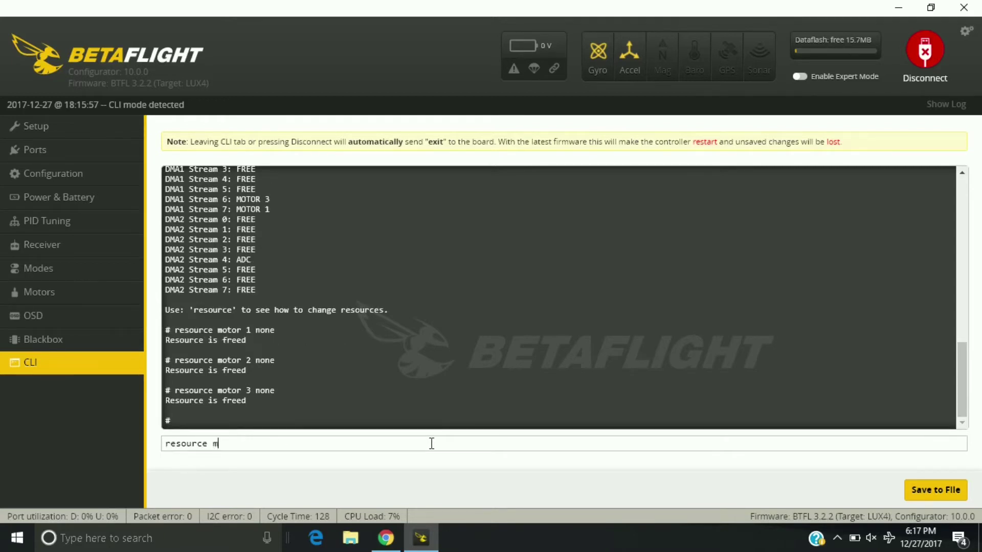
pyautogui.write('otor 4')
pyautogui.press('Return')
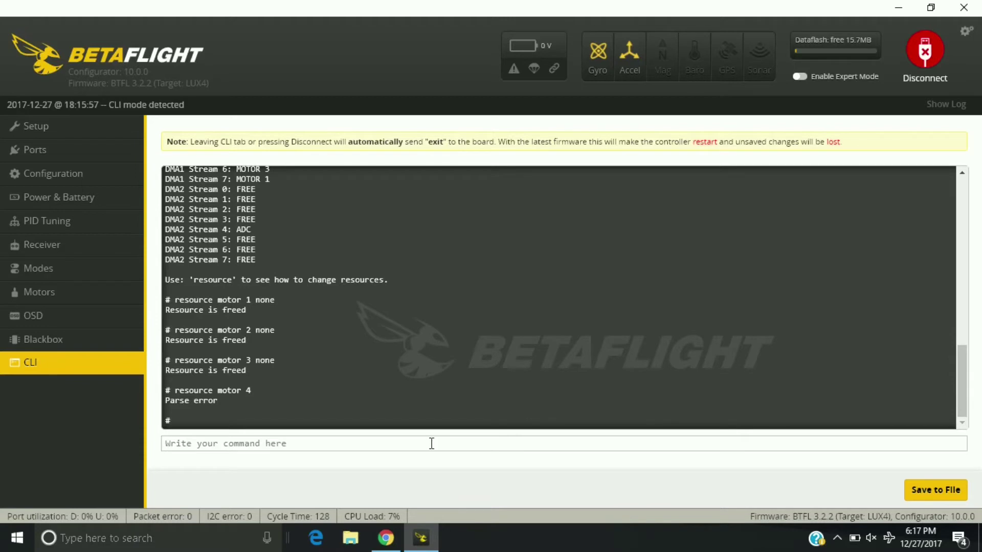
pyautogui.write('resource mo')
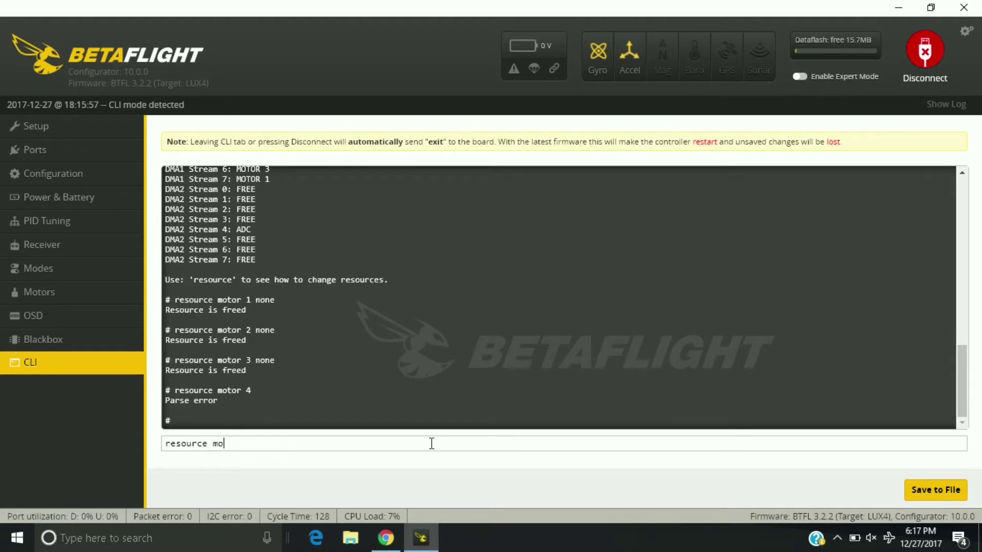
pyautogui.write('tor 4 none')
pyautogui.press('Return')
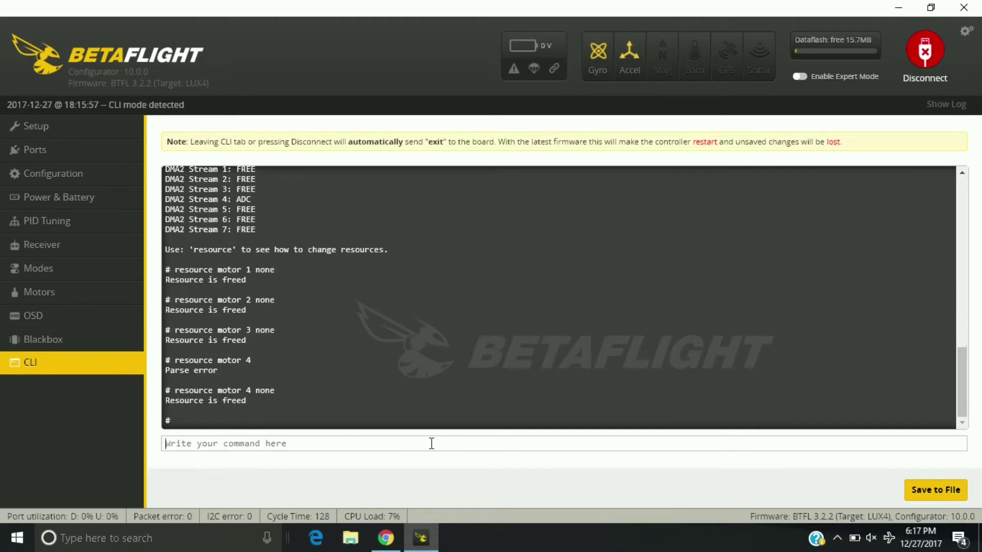
pyautogui.write('save')
pyautogui.press('Return')
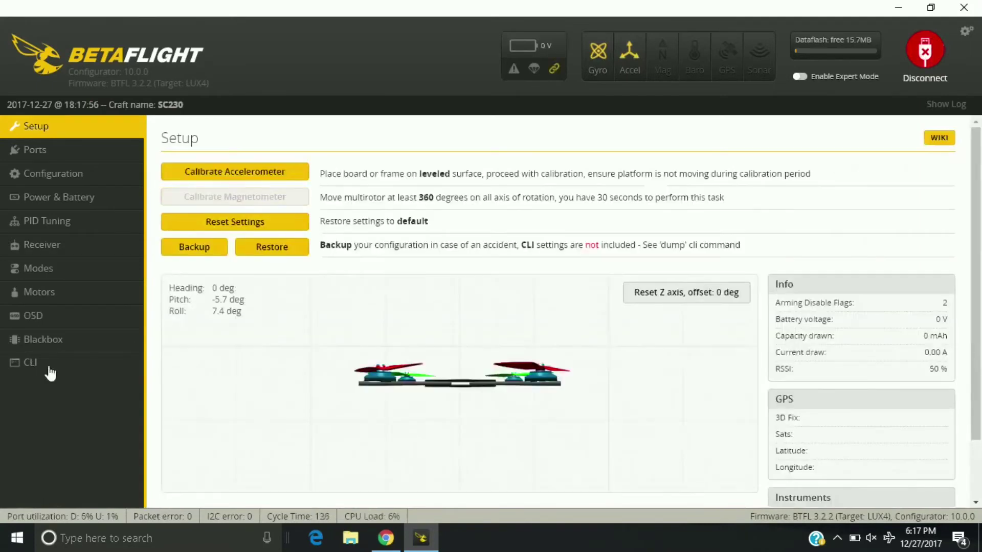
# Reopen the command-line interface and assign motor 1 to pin A03 and motor 2 to pin B00
pyautogui.click(50, 367)
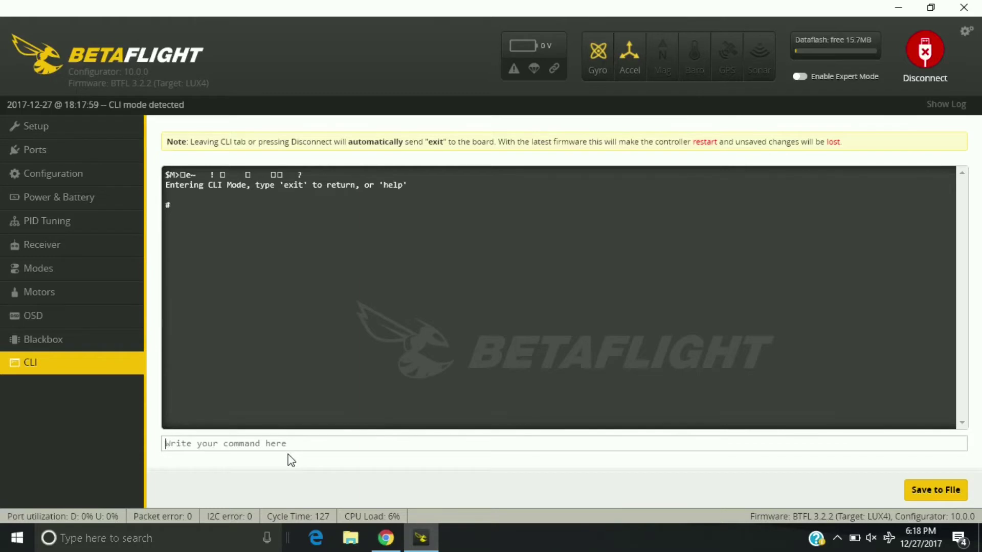
pyautogui.write('resource moto')
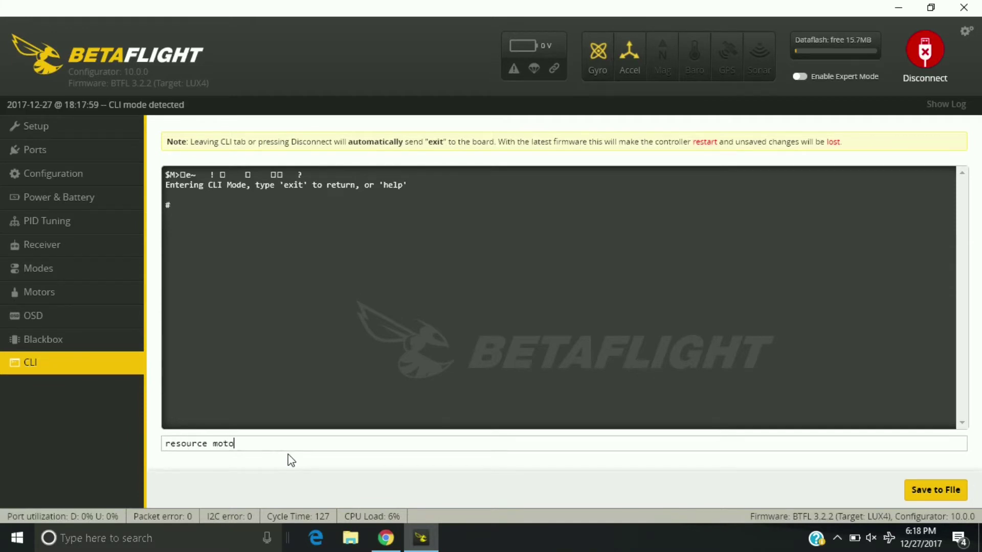
pyautogui.write('r 1 a03')
pyautogui.press('Return')
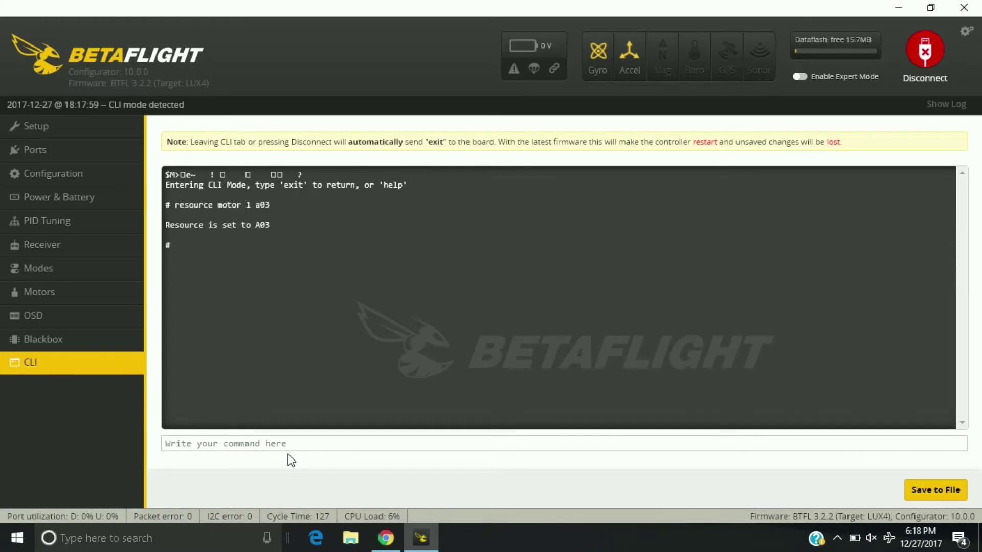
pyautogui.write('resource ')
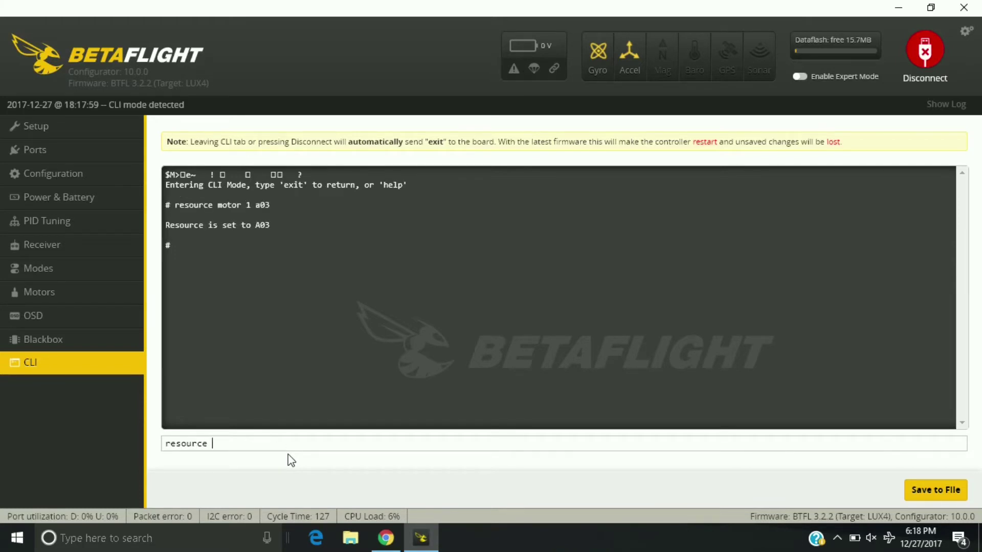
pyautogui.write('motor 2 b00')
pyautogui.press('Return')
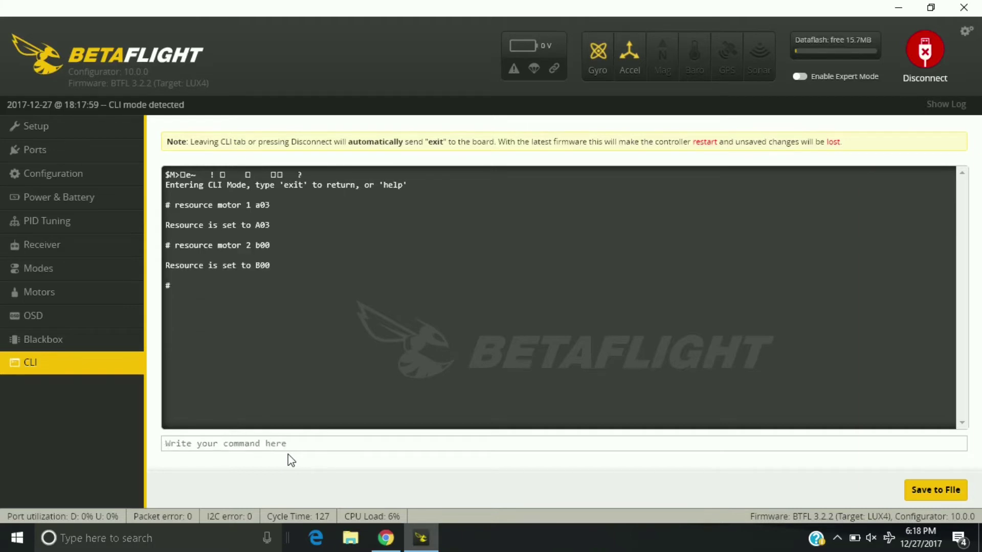
# Assign motor 3 to pin A02 and motor 4 to pin B01, and save the configuration
pyautogui.write('resource motor ')
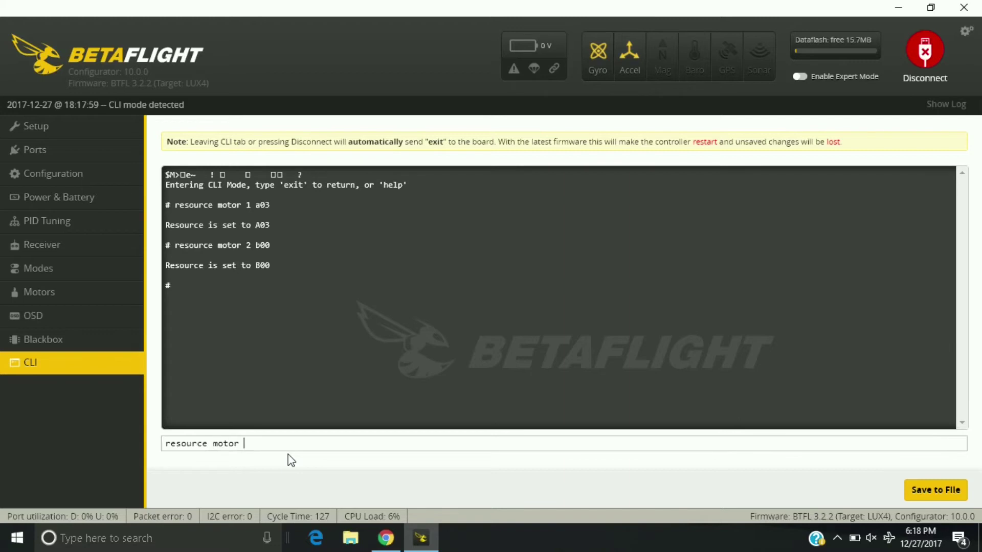
pyautogui.write('3 a02')
pyautogui.press('Return')
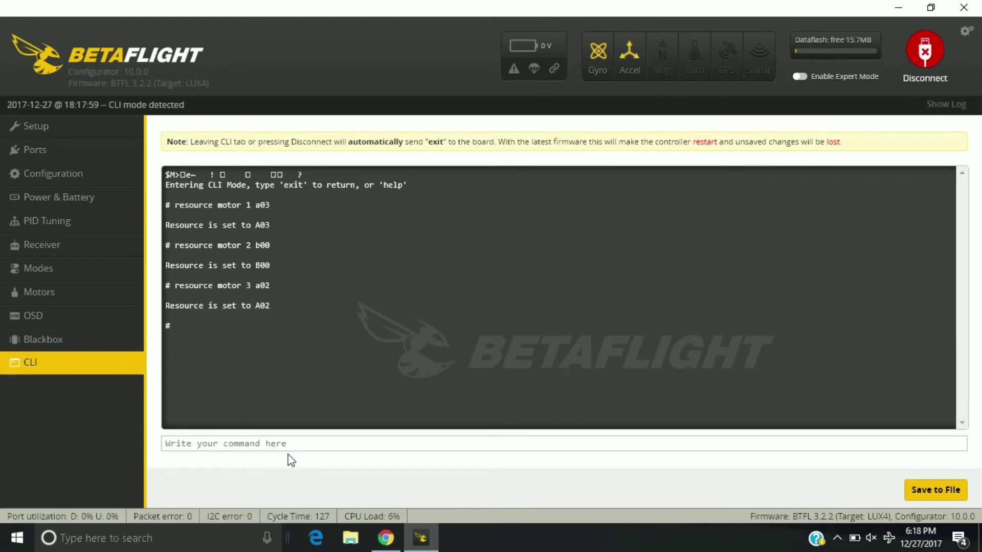
pyautogui.write('resource mo')
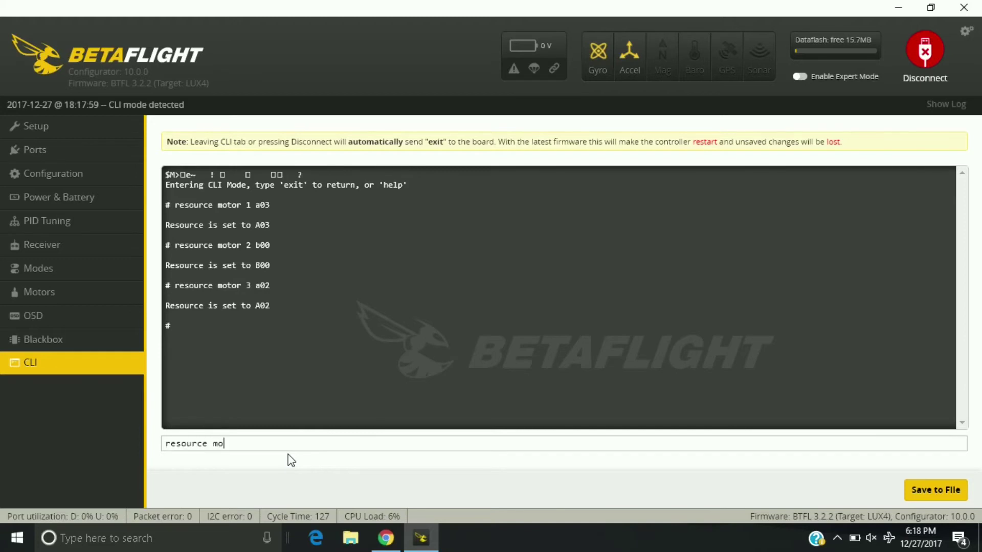
pyautogui.write('tor 4 b01')
pyautogui.press('Return')
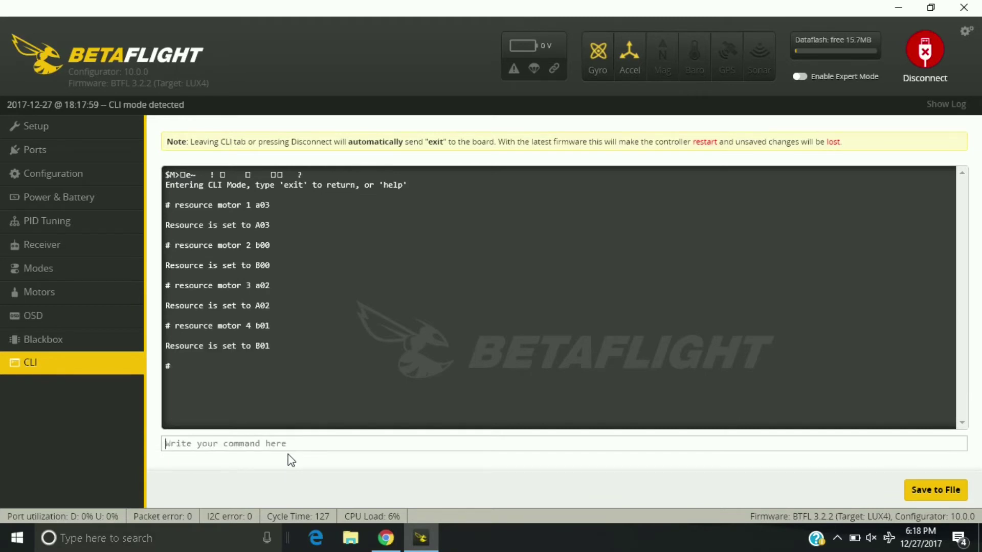
pyautogui.write('save')
pyautogui.press('Return')
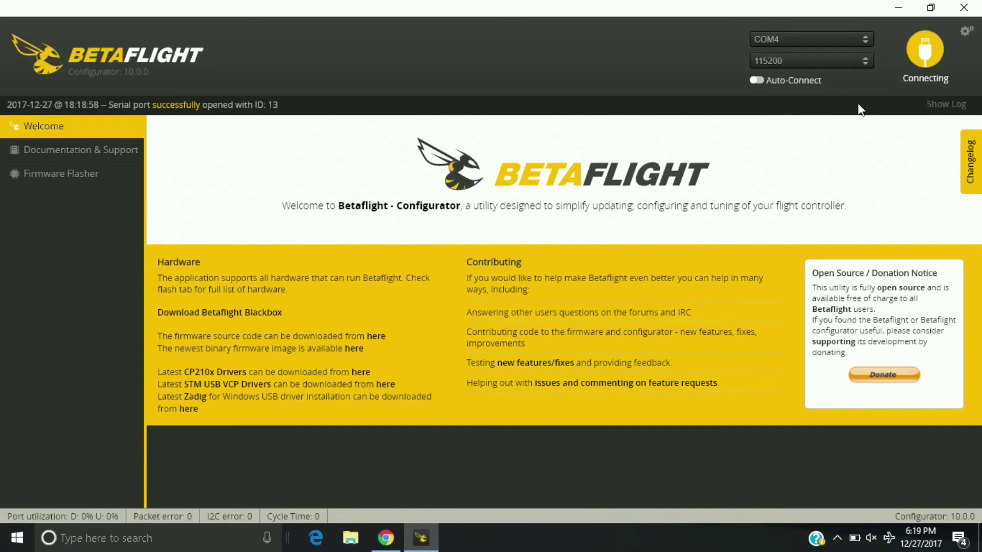
# Reconnect to the flight controller, run "resource" in the command-line interface, and check the motor pin assignments
pyautogui.click(924, 51)
pyautogui.click(925, 53)
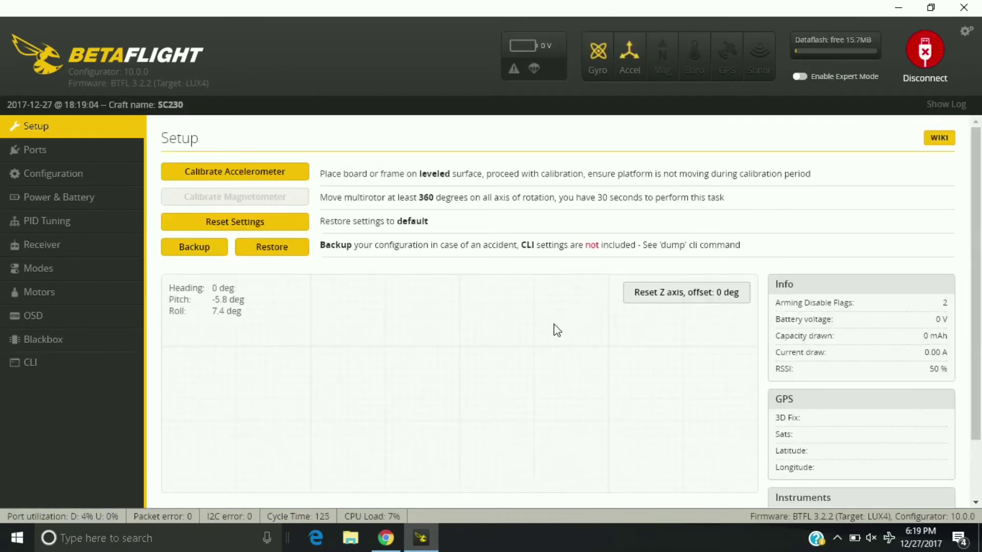
pyautogui.click(80, 364)
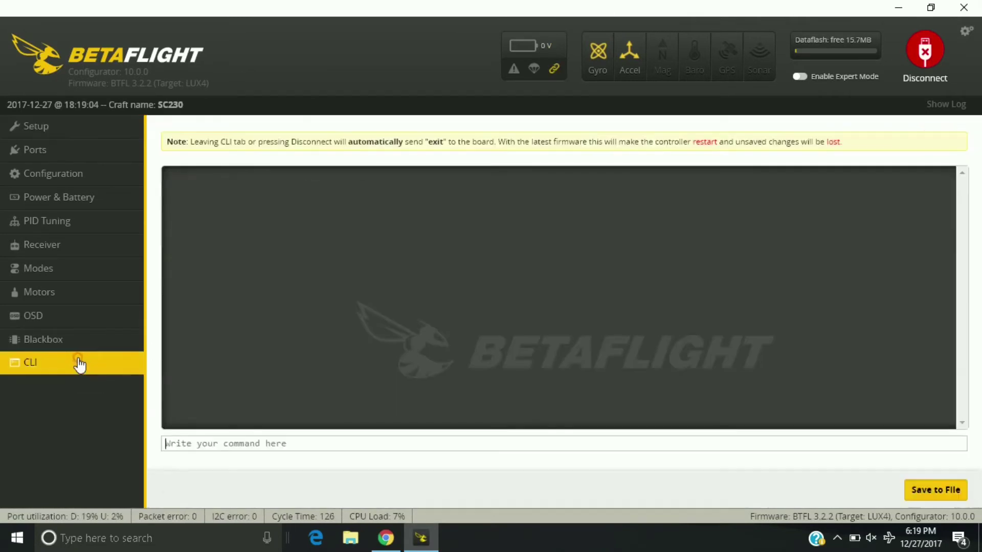
pyautogui.write('resource')
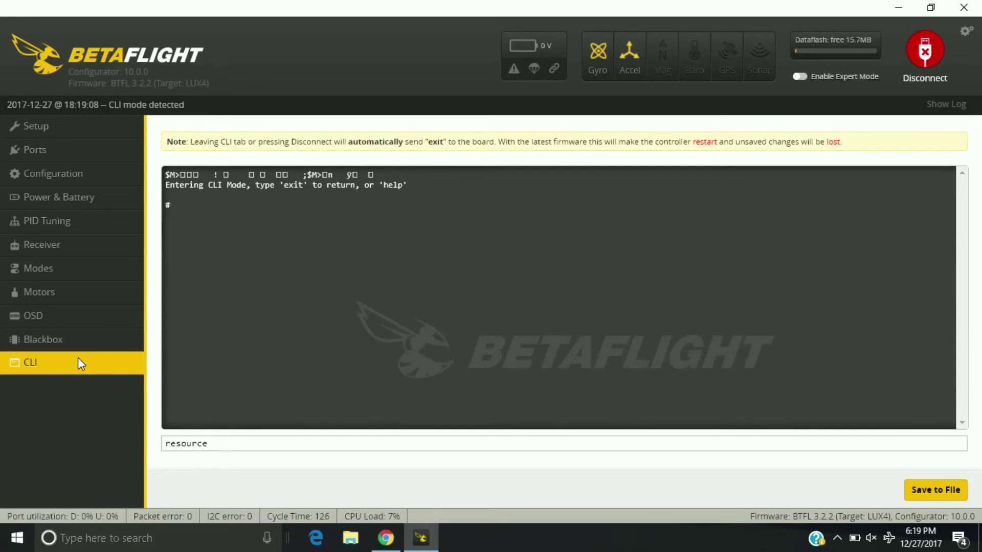
pyautogui.press('Return')
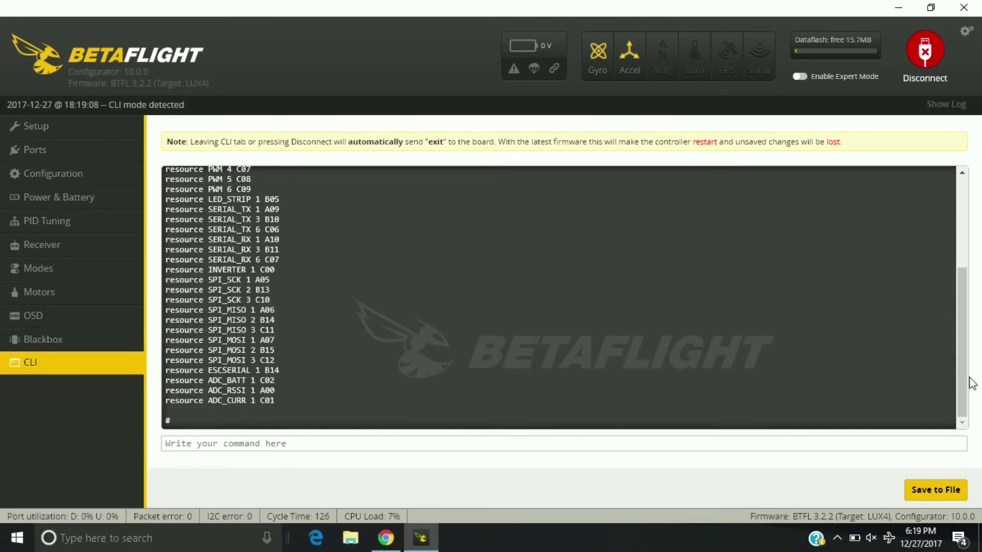
pyautogui.moveTo(961, 378); pyautogui.dragTo(949, 306)
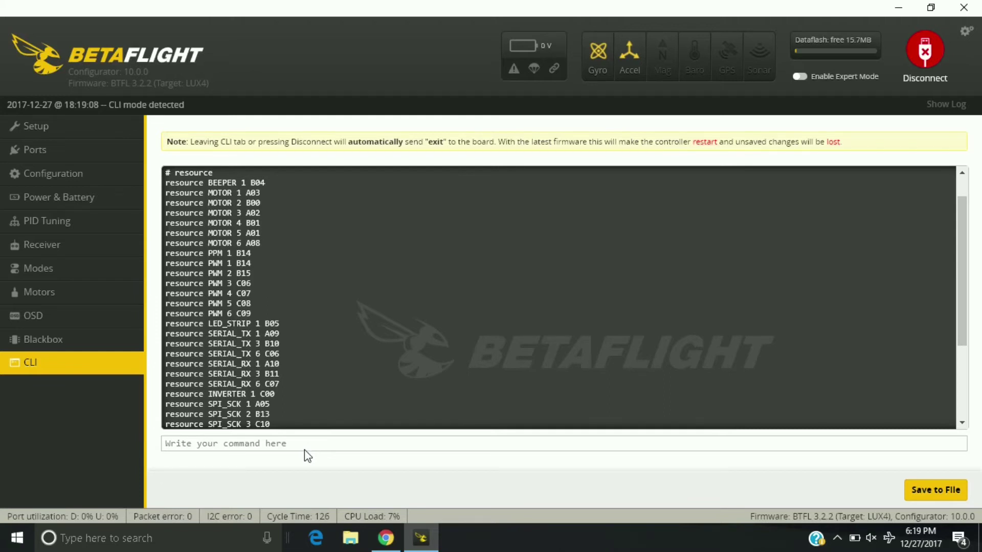
# Run the "resource" command again to reprint the resource assignments
pyautogui.write('rr')
pyautogui.write('eource')
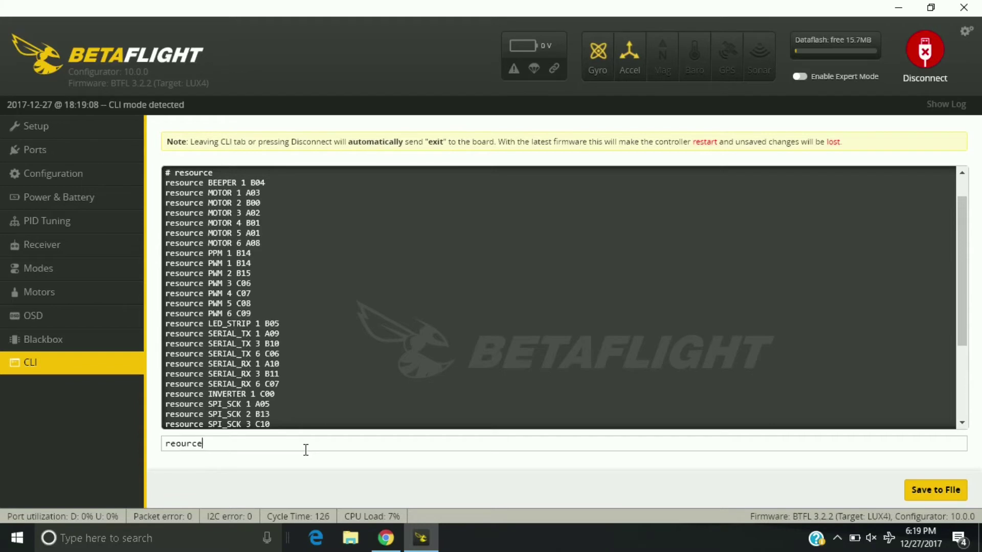
pyautogui.press('Return')
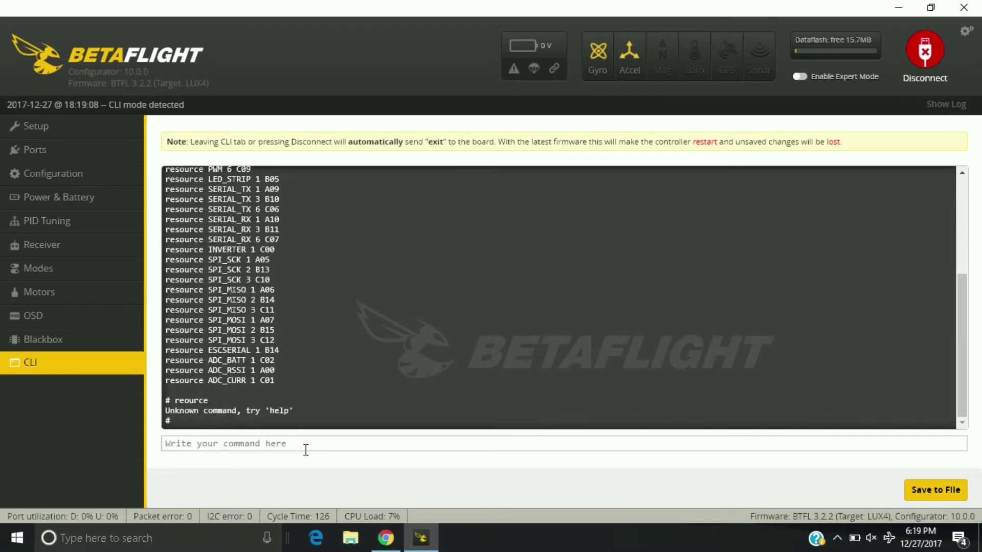
pyautogui.write('resource')
pyautogui.press('Return')
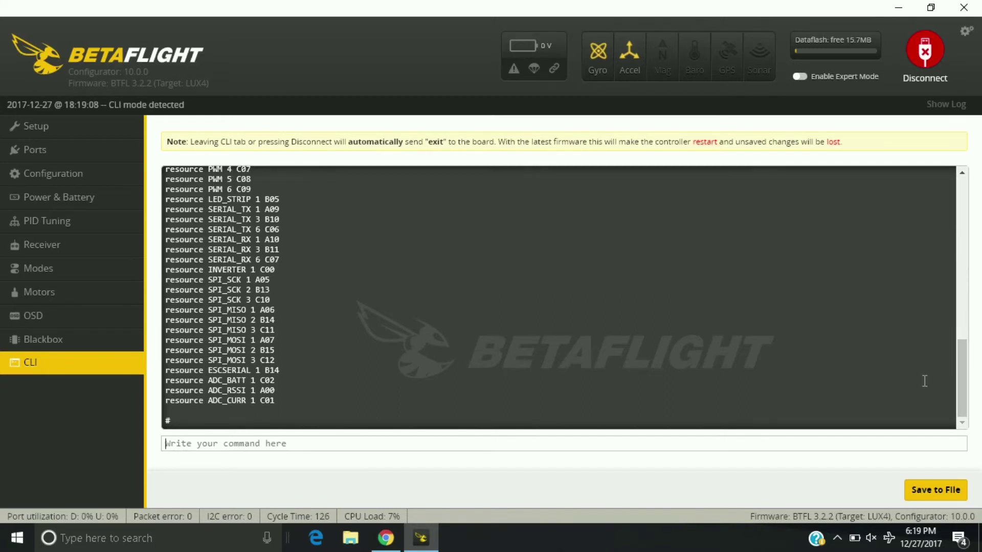
# Free the LED strip 1 resource by setting it to none, and save the configuration
pyautogui.moveTo(960, 374); pyautogui.dragTo(960, 344)
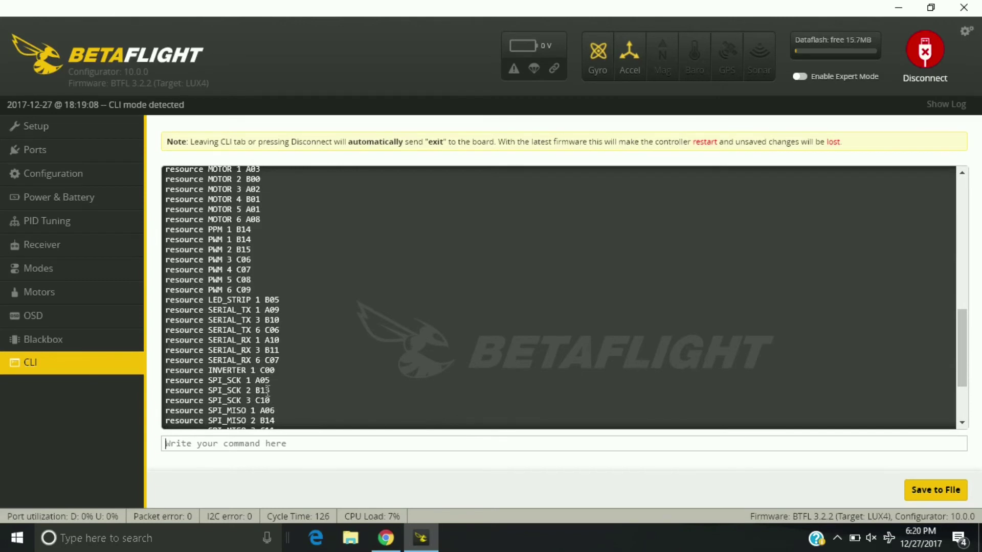
pyautogui.write('resource led_strip 1 none')
pyautogui.press('Return')
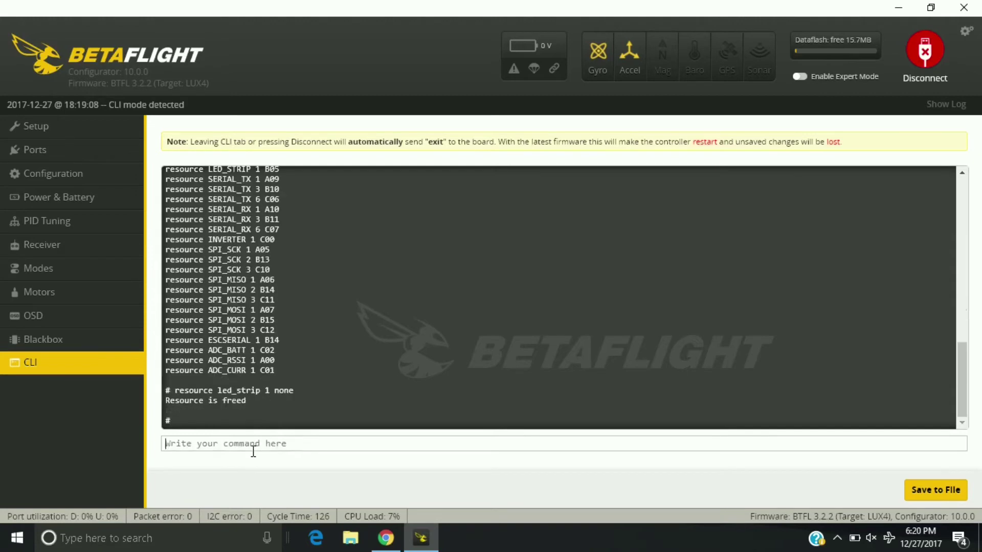
pyautogui.write('save')
pyautogui.press('Return')
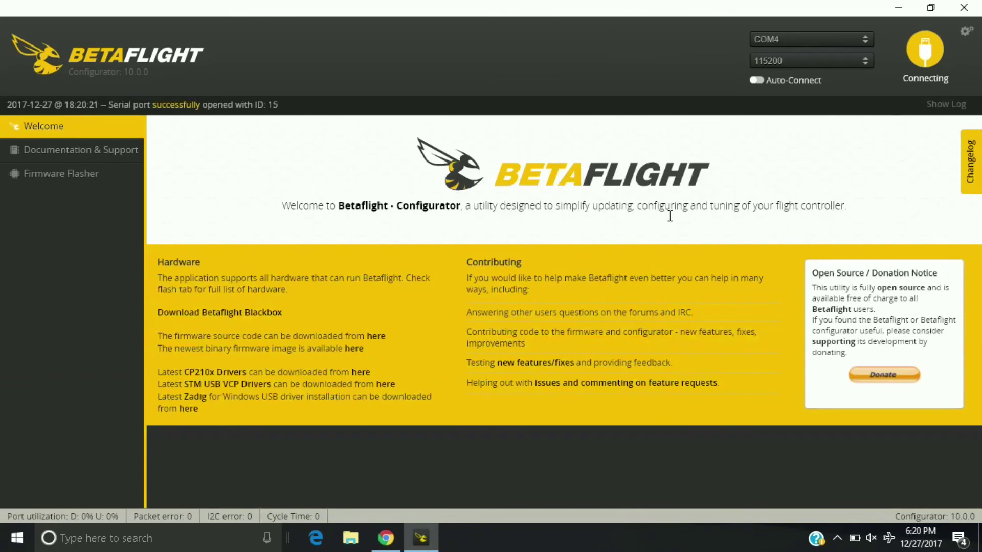
# Reconnect to the flight controller, assign serial_tx 11 to pin B05 in the command-line interface, and save the configuration
pyautogui.click(924, 51)
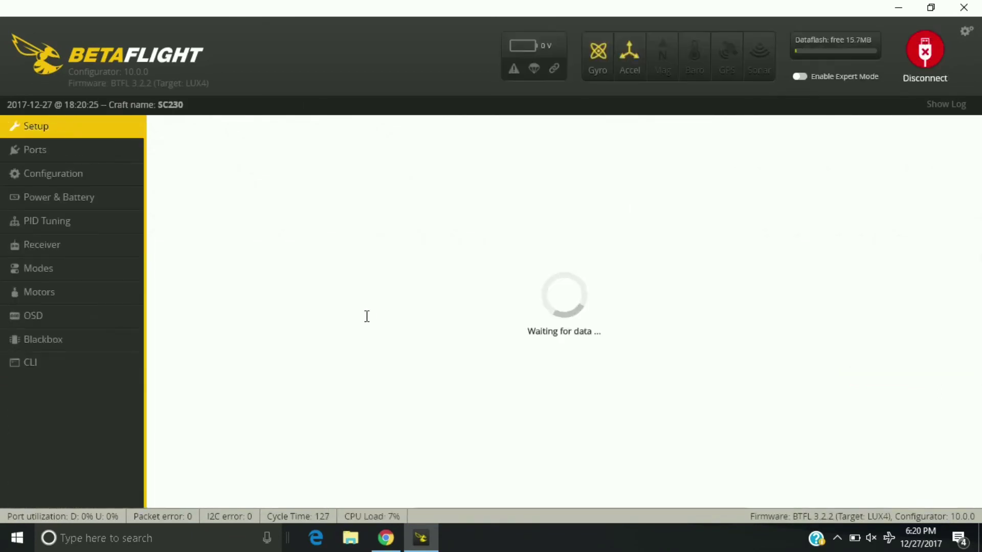
pyautogui.click(80, 360)
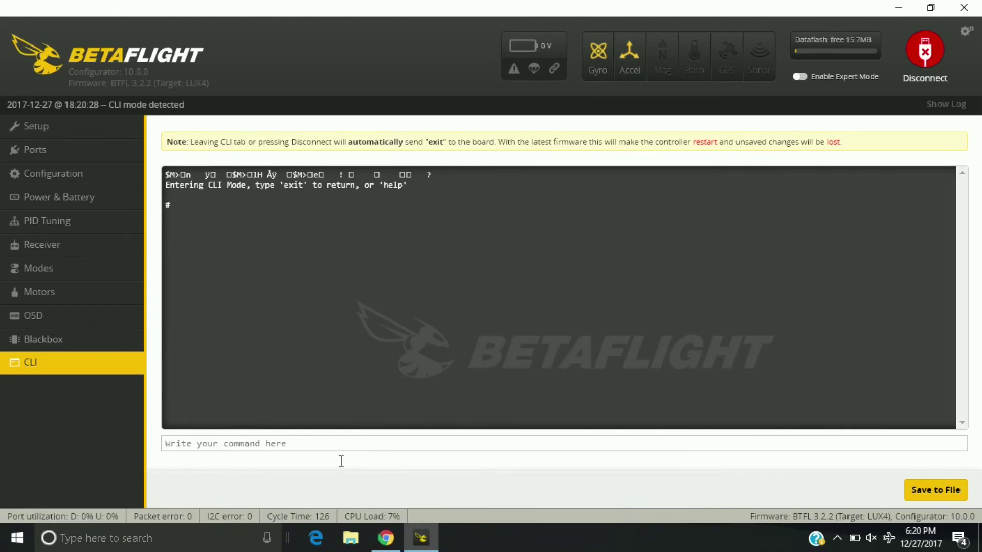
pyautogui.write('resource')
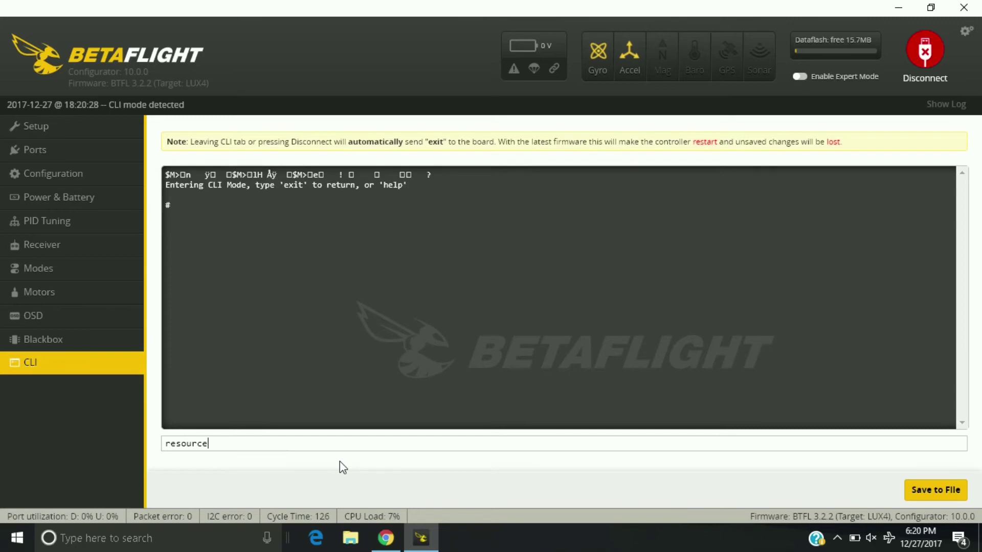
pyautogui.write(' serial_tx 11')
pyautogui.write('b05')
pyautogui.press('BackSpace')
pyautogui.press('BackSpace')
pyautogui.press('BackSpace')
pyautogui.write('b05')
pyautogui.press('Return')
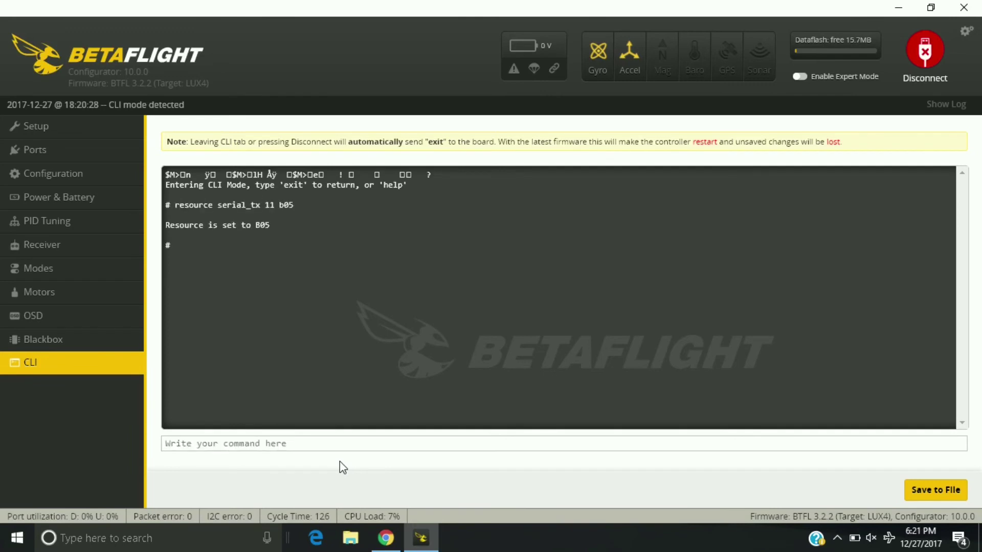
pyautogui.write('save')
pyautogui.press('Return')
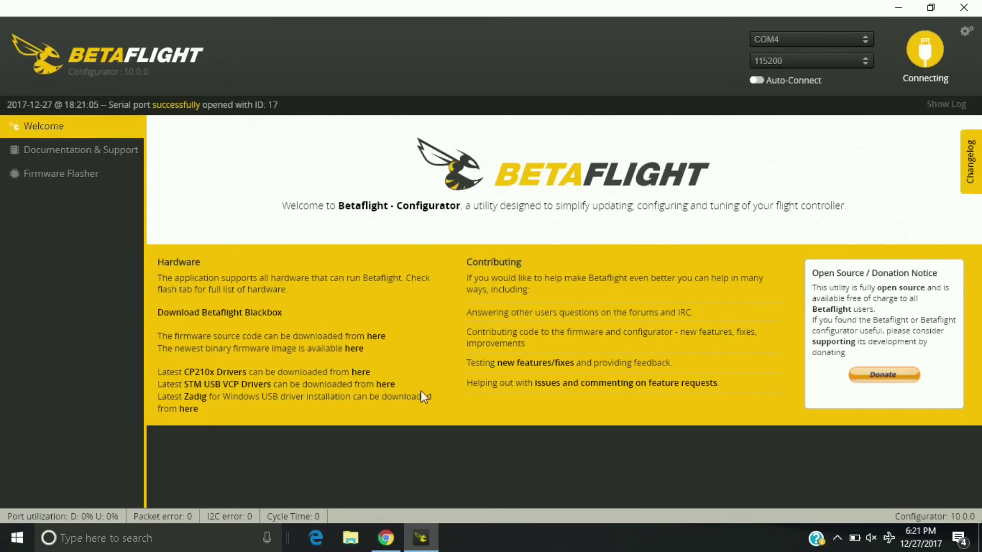
# Reconnect to the flight controller and open its serial port settings
pyautogui.click(926, 49)
pyautogui.click(926, 49)
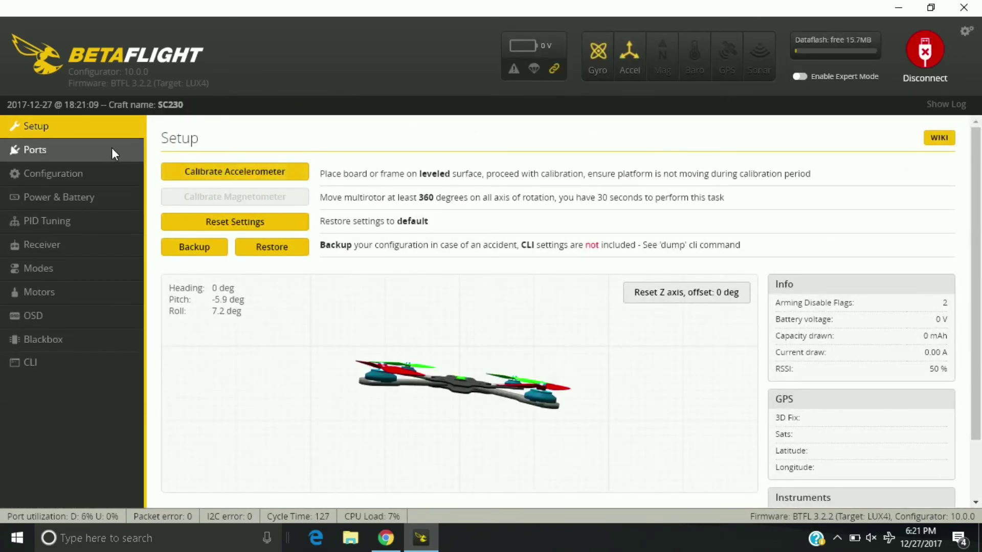
pyautogui.click(111, 148)
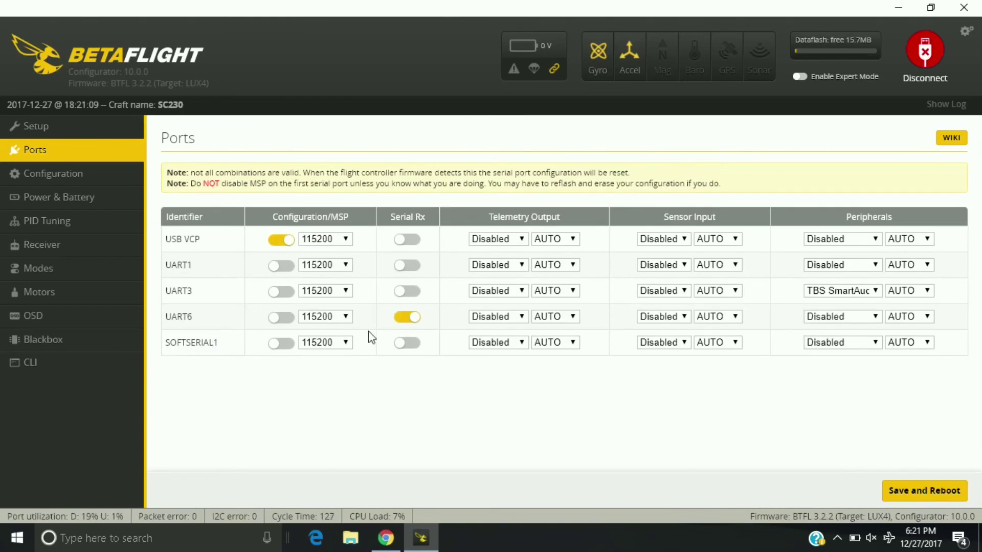
# Try setting the SOFTSERIAL1 peripheral to TBS SmartAudio, and check the SOFTSERIAL feature in the configuration
pyautogui.click(843, 344)
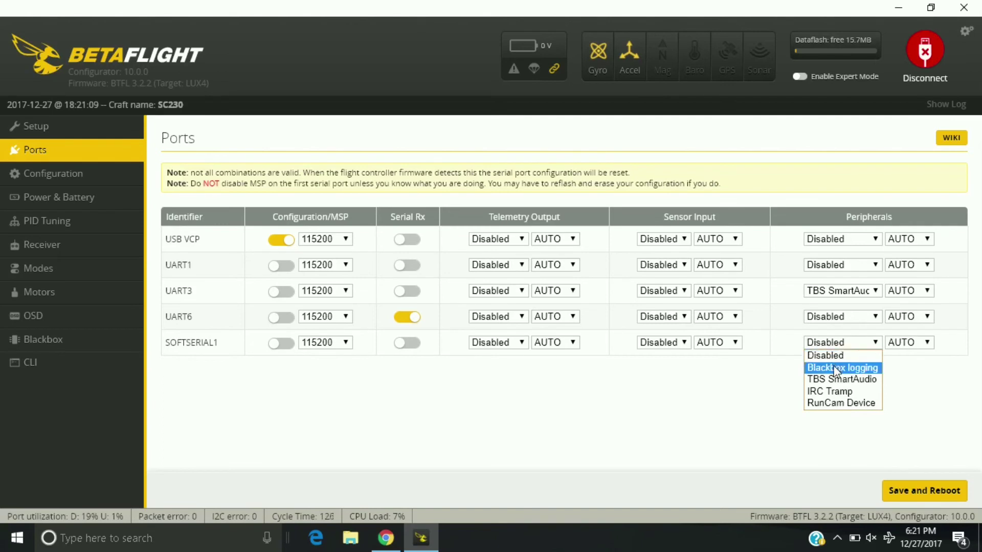
pyautogui.click(832, 379)
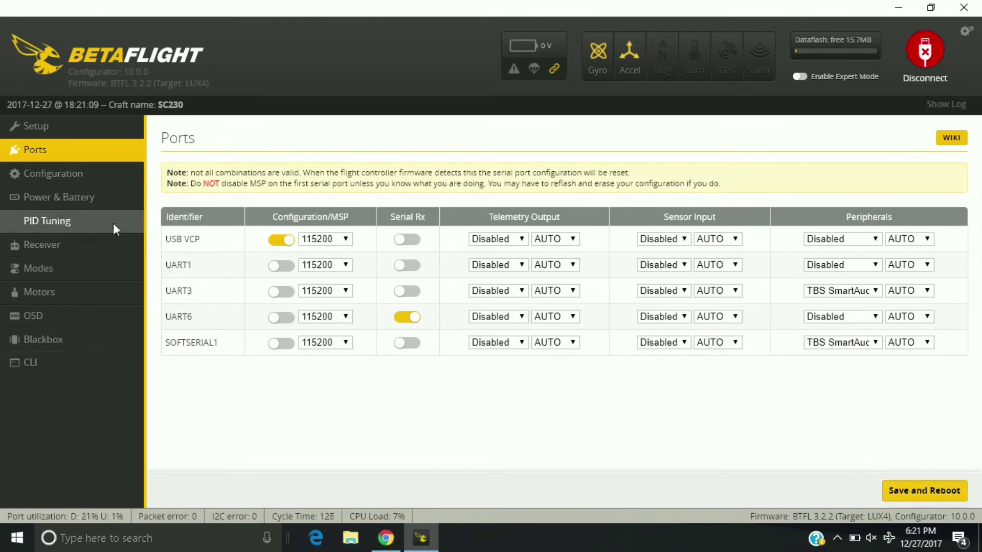
pyautogui.click(57, 176)
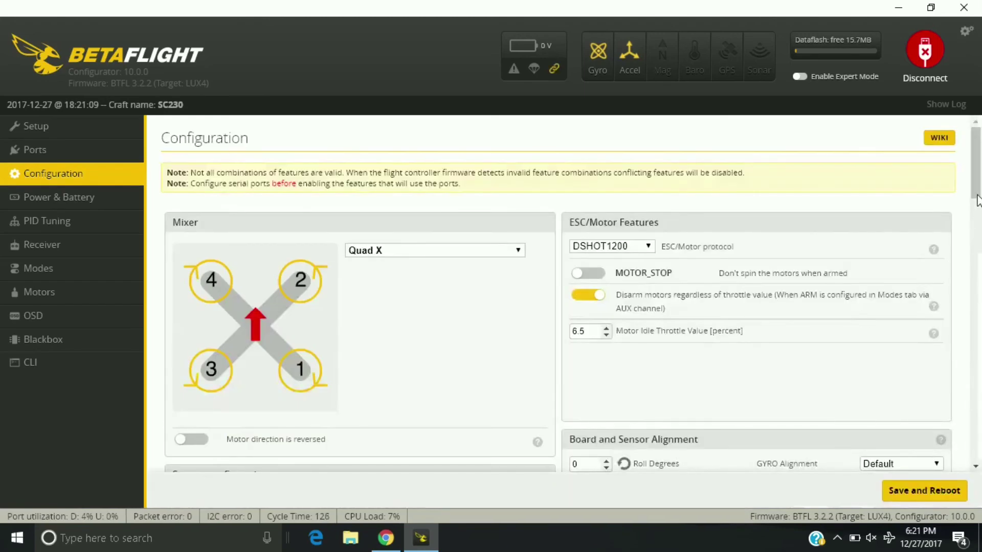
pyautogui.moveTo(977, 199); pyautogui.dragTo(977, 346)
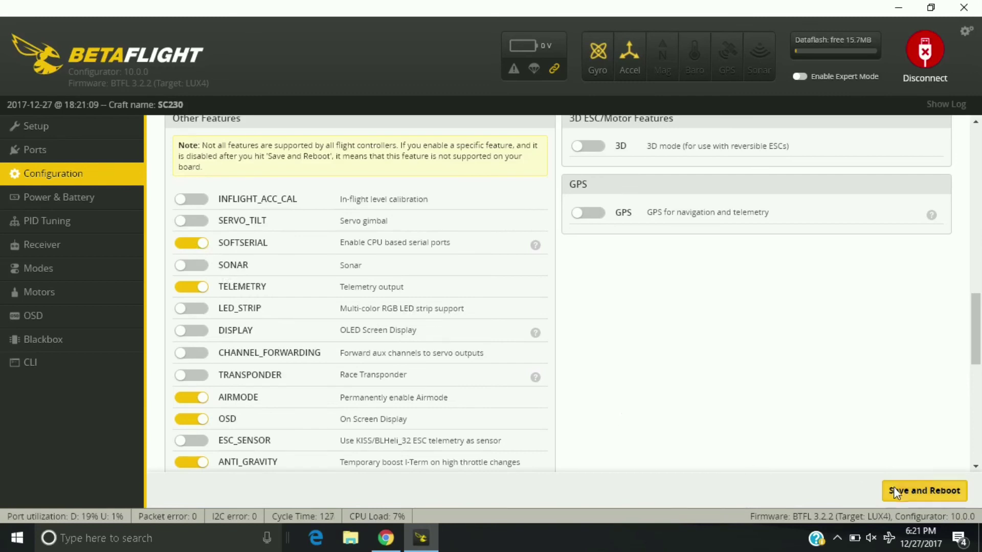
# Disable the UART3 peripheral, set the SOFTSERIAL1 peripheral to TBS SmartAudio, and save the port settings with a reboot
pyautogui.click(54, 154)
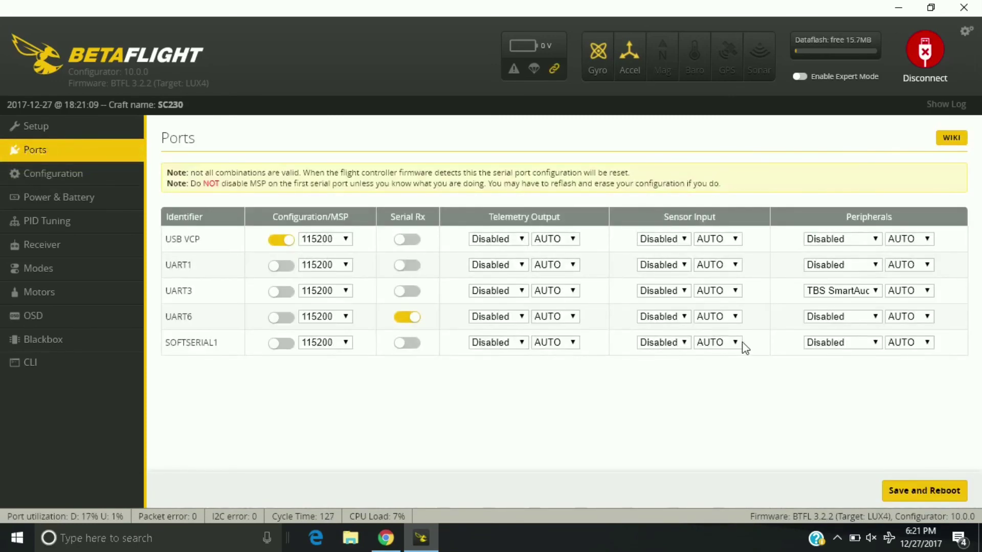
pyautogui.click(820, 291)
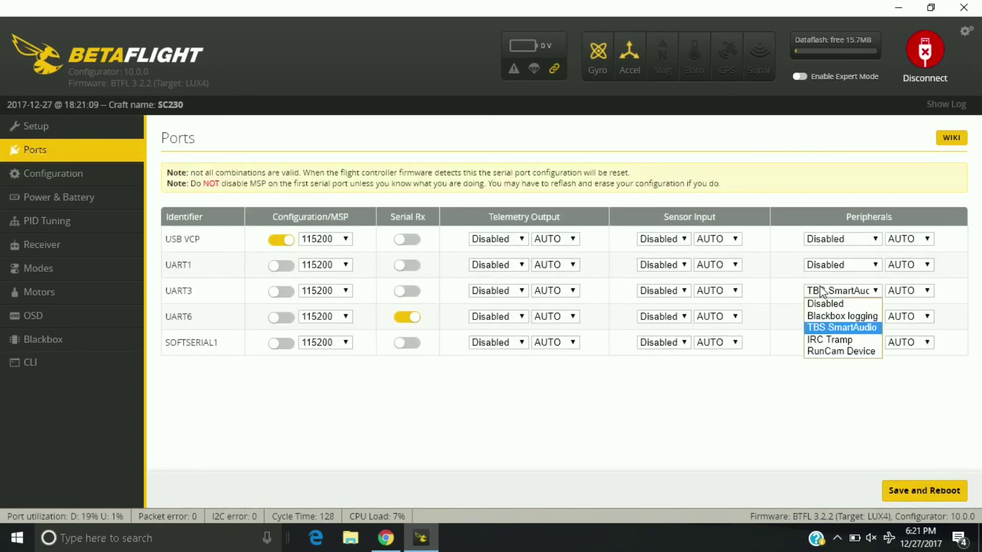
pyautogui.click(821, 305)
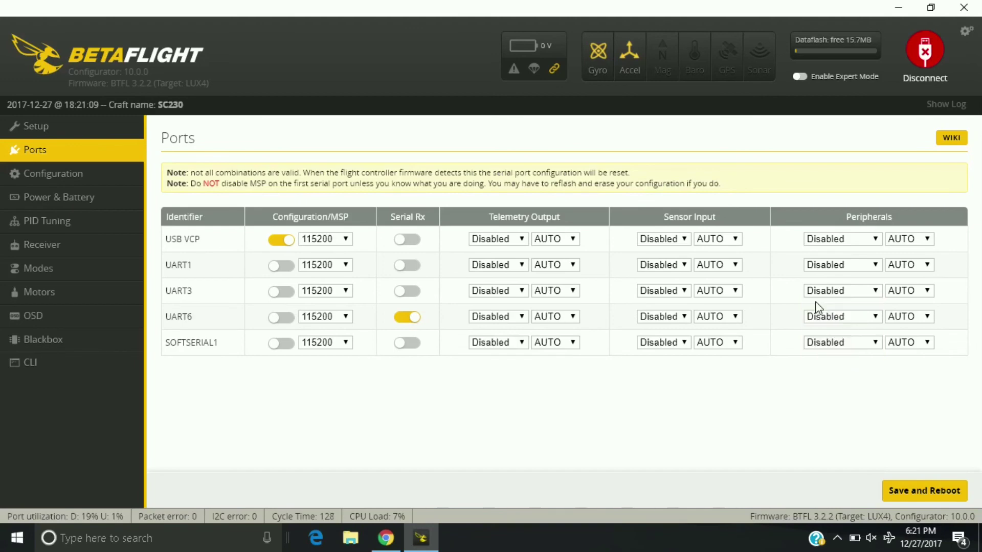
pyautogui.click(824, 343)
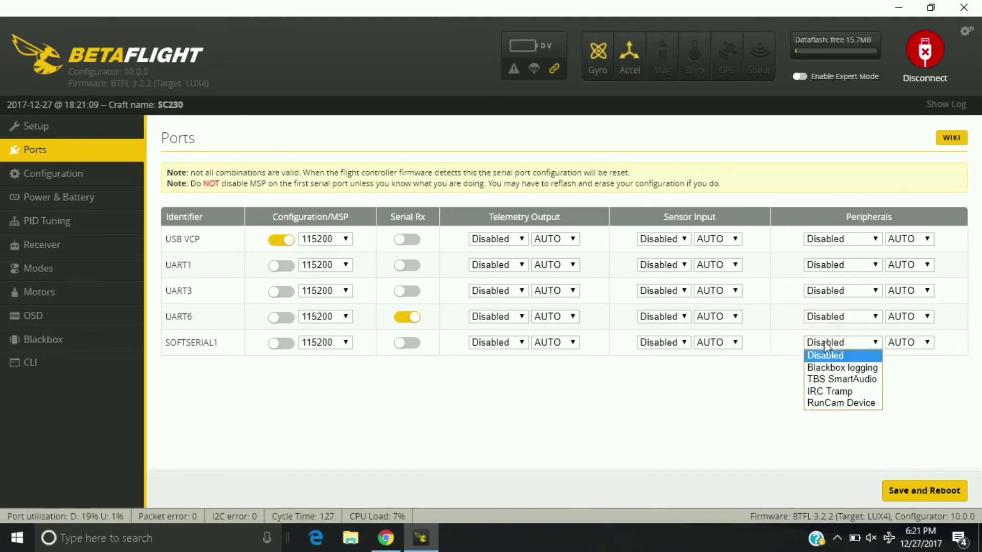
pyautogui.click(825, 380)
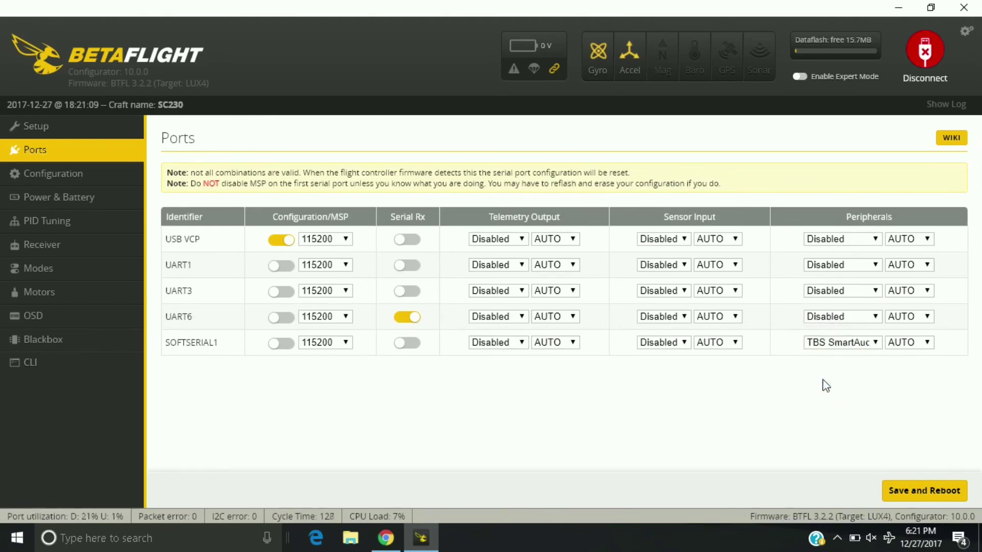
pyautogui.click(925, 491)
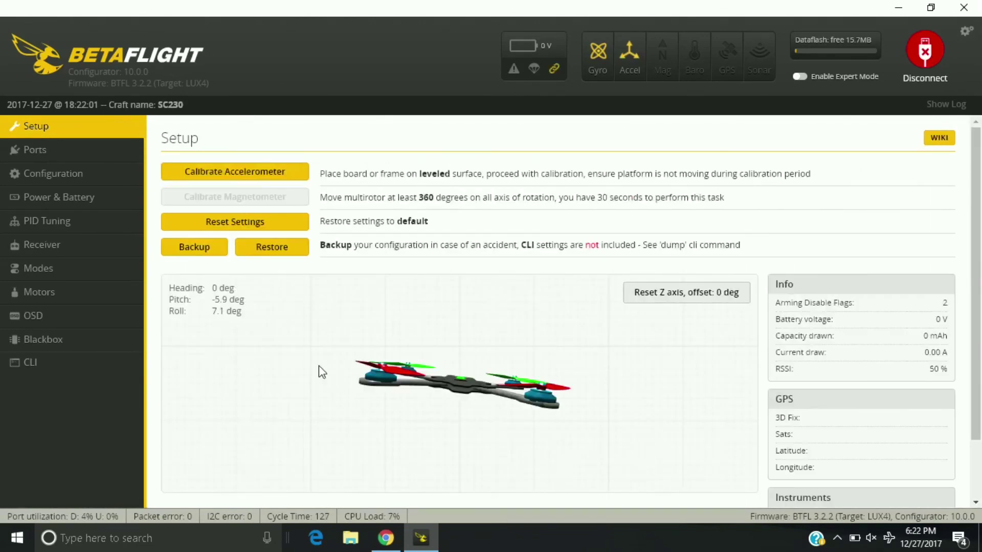
# Open the motor test view for the quadcopter
pyautogui.click(92, 292)
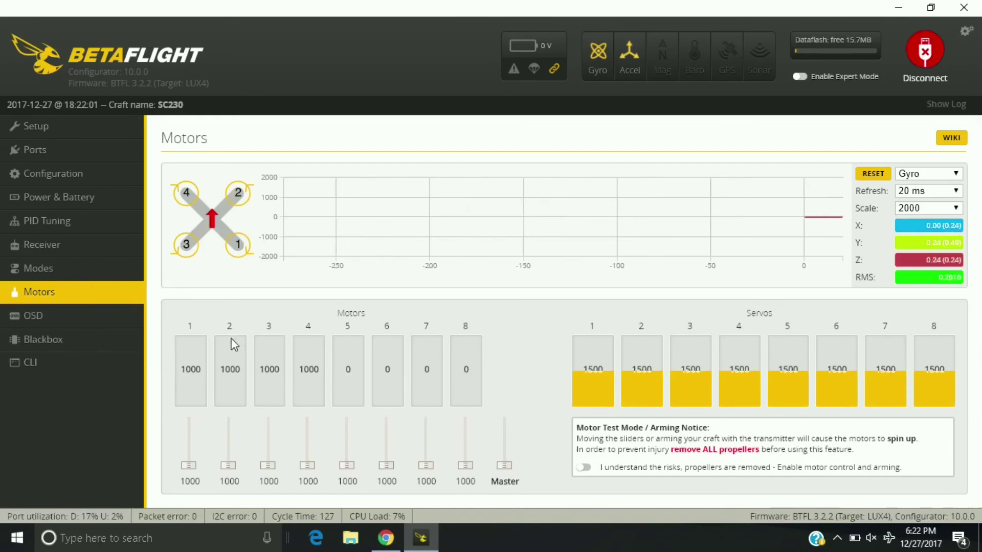